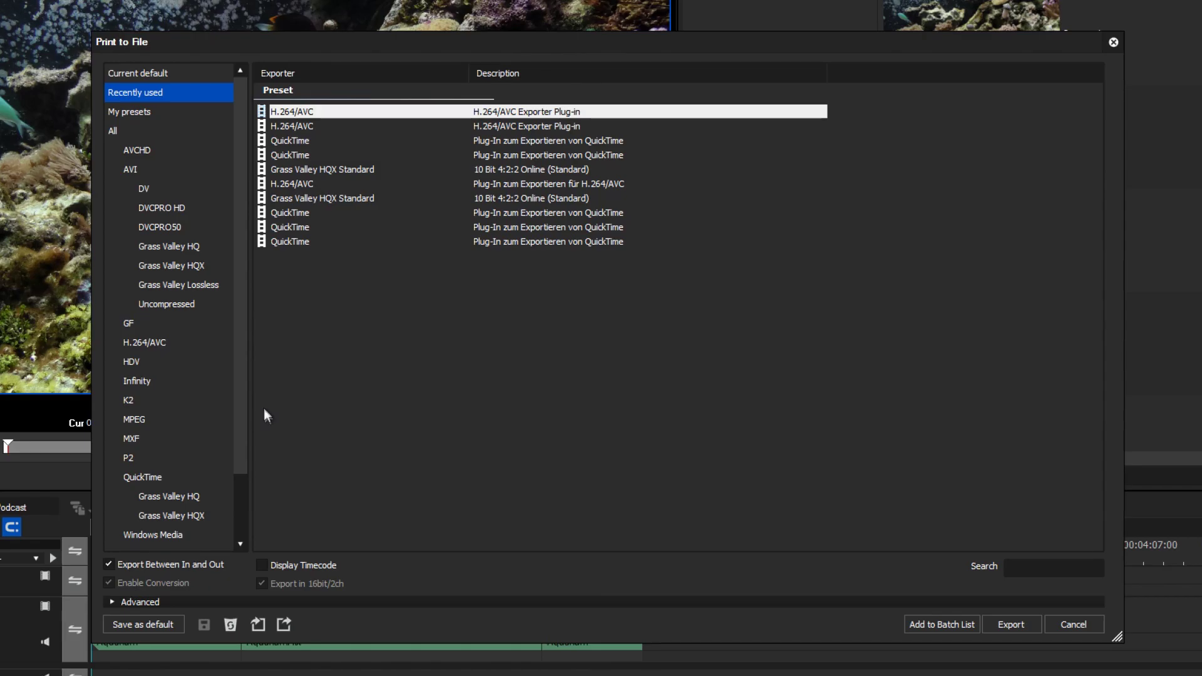
Show the Grass Valley HQX exporters under AVI in the Print to File list.
click(186, 266)
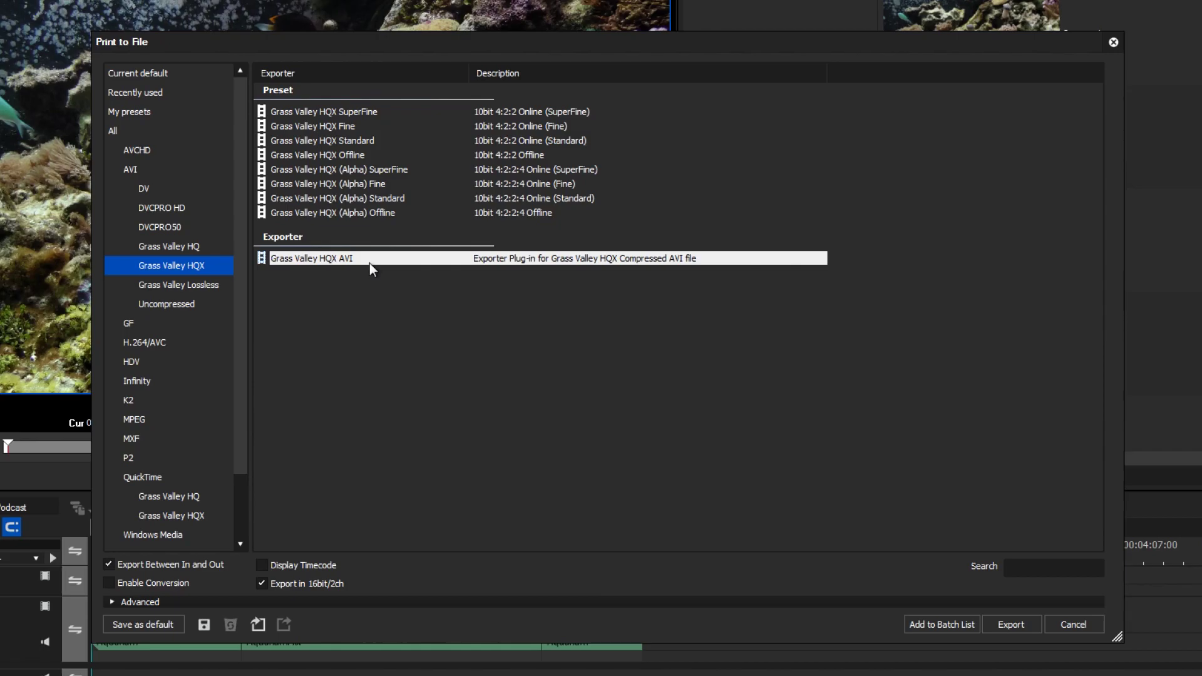
Select the H.264/AVC exporter and open its MP4 save settings.
click(177, 356)
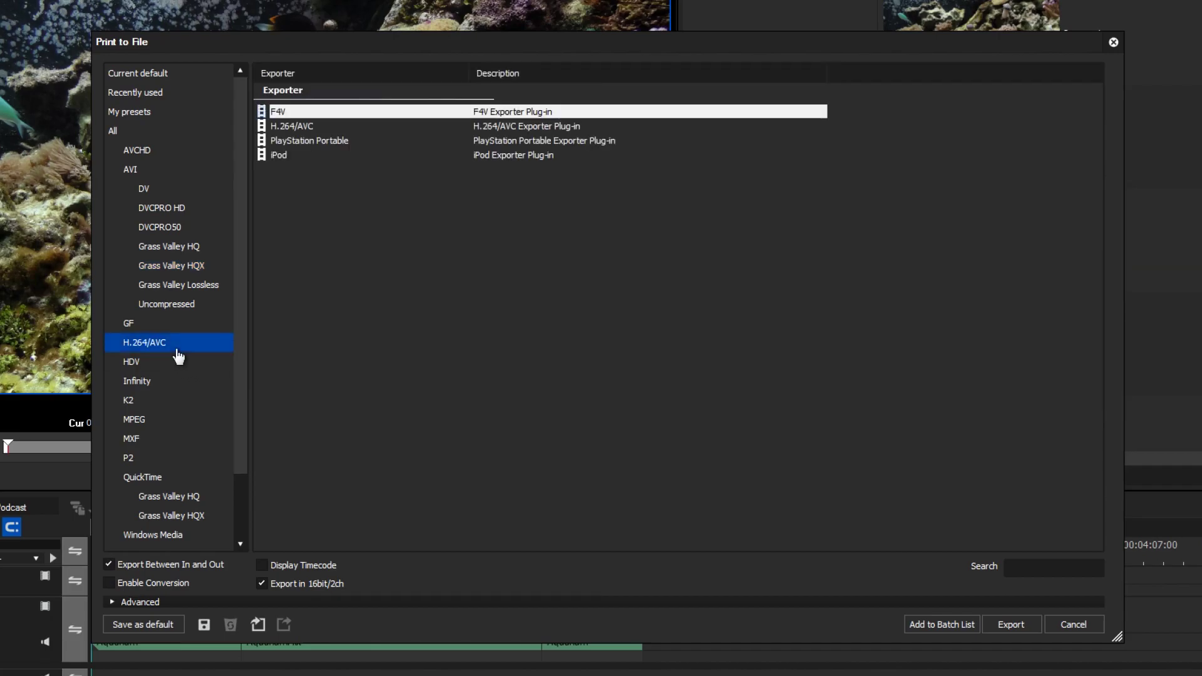
click(327, 129)
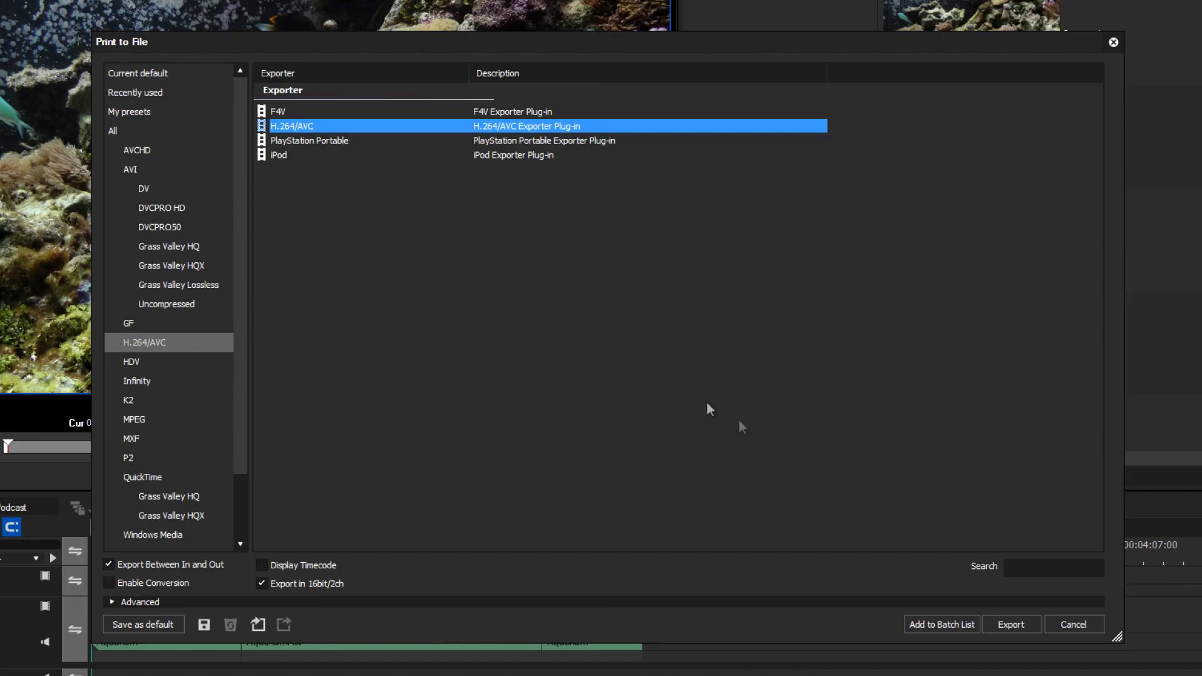
click(1012, 625)
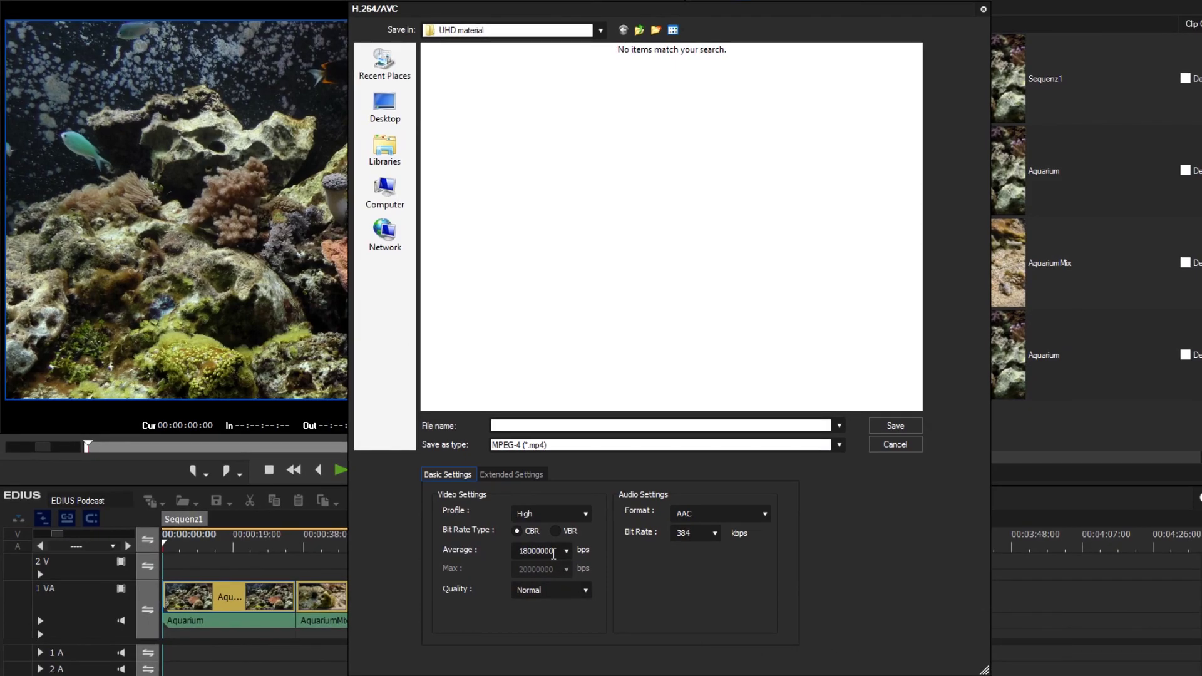
Set the average bitrate to 40000000 bps and start naming the file Aquarium.
double_click(553, 554)
text(4)
text(0)
text(M)
click(550, 424)
text(A)
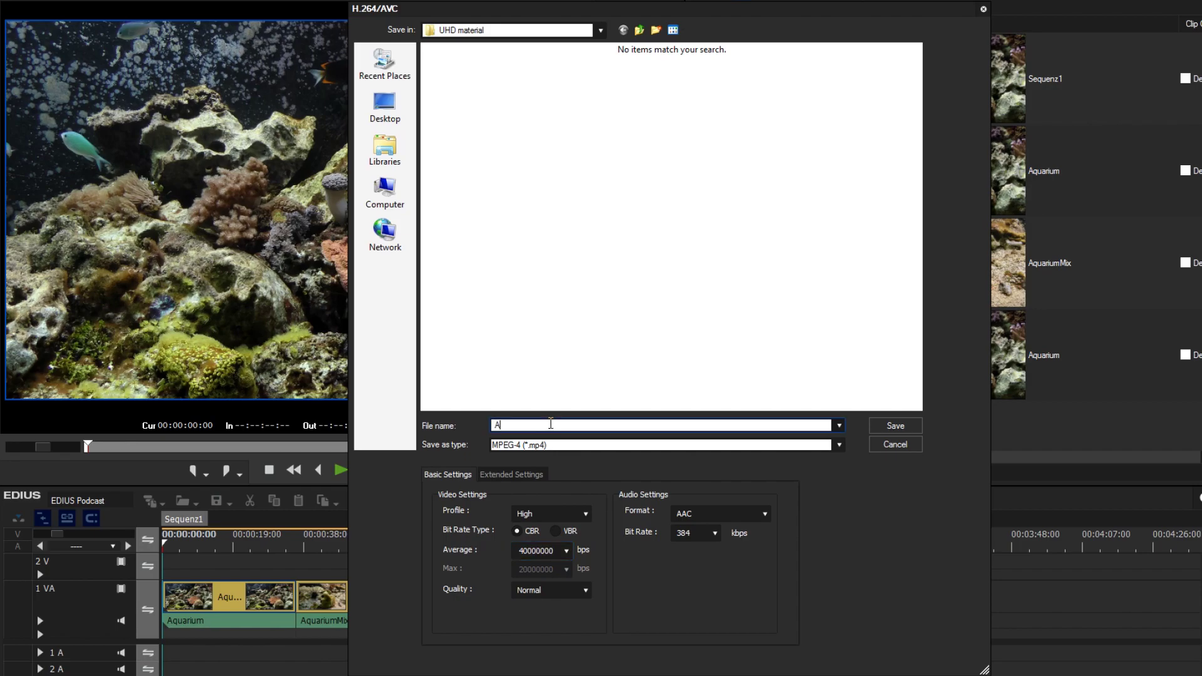
text(quarium)
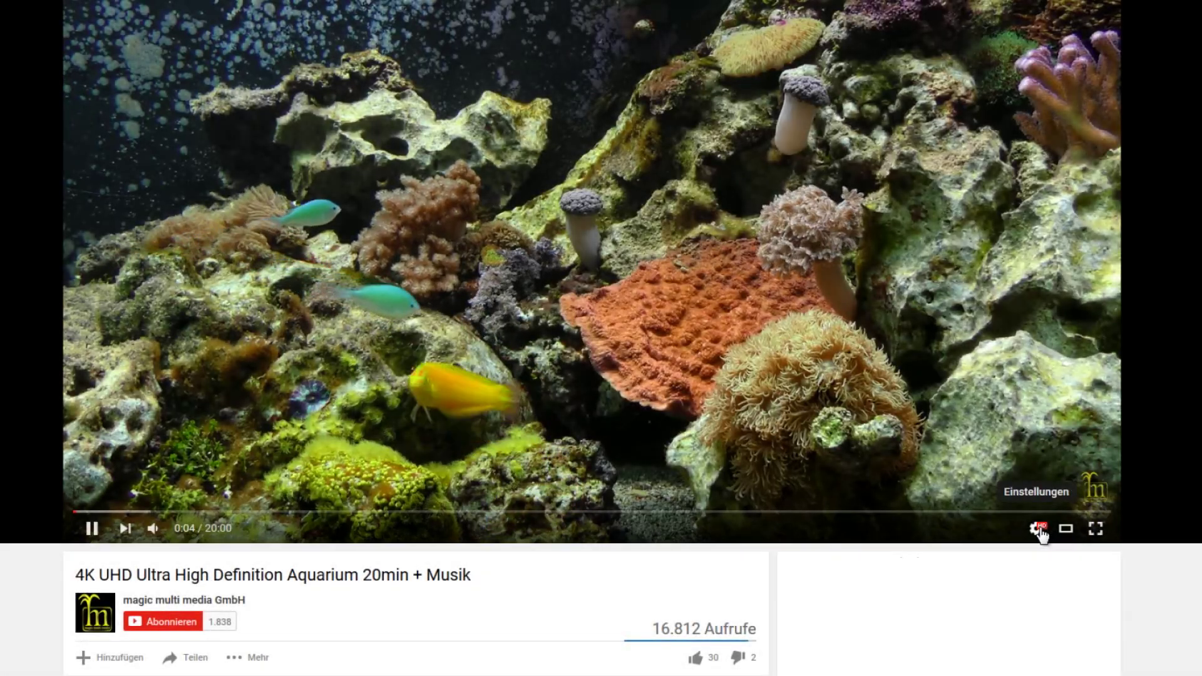
Open the player's Einstellungen > Qualität list showing 2160p 4K.
click(1043, 531)
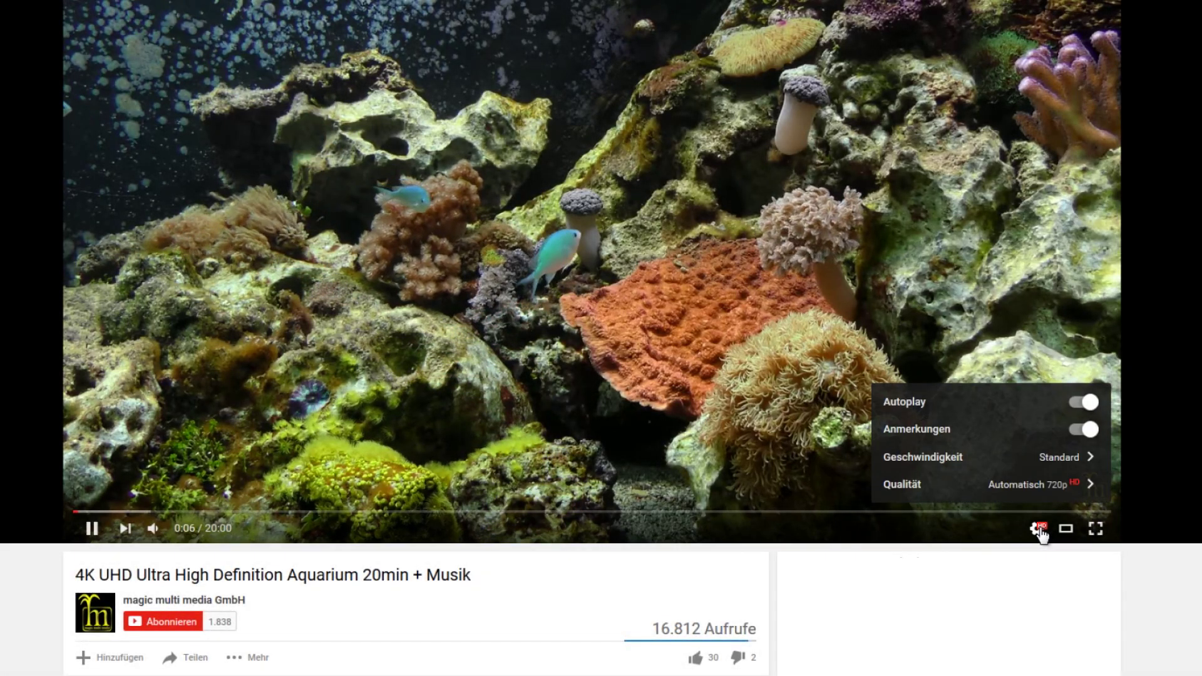
click(1038, 486)
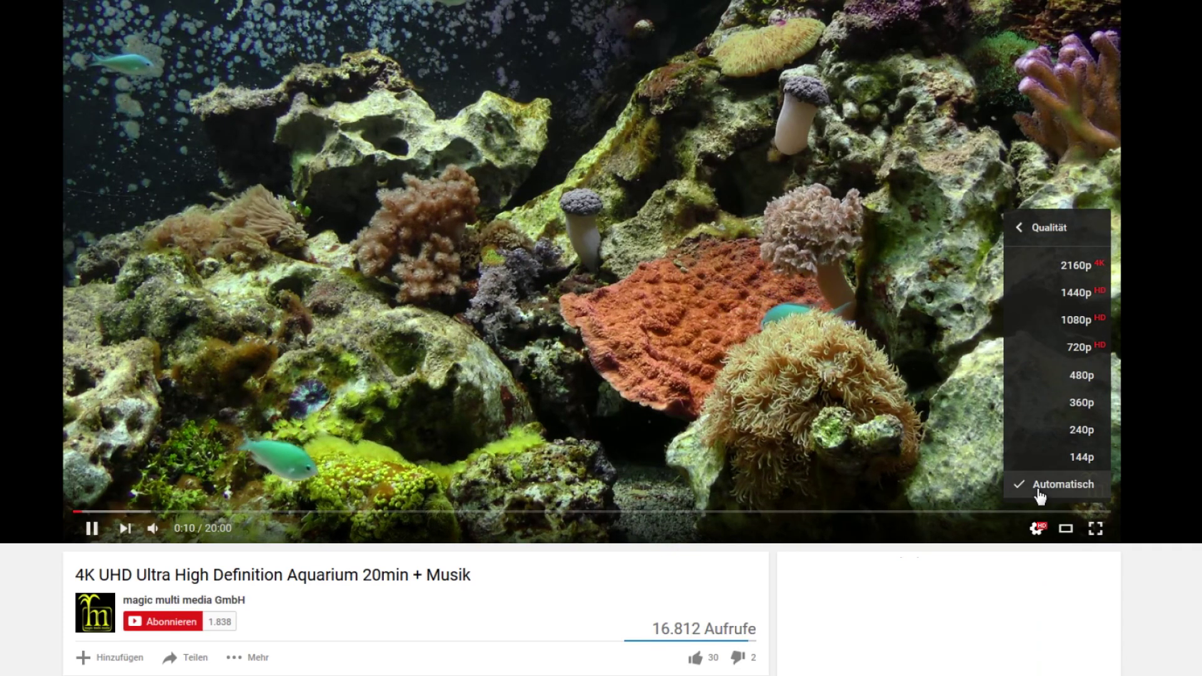